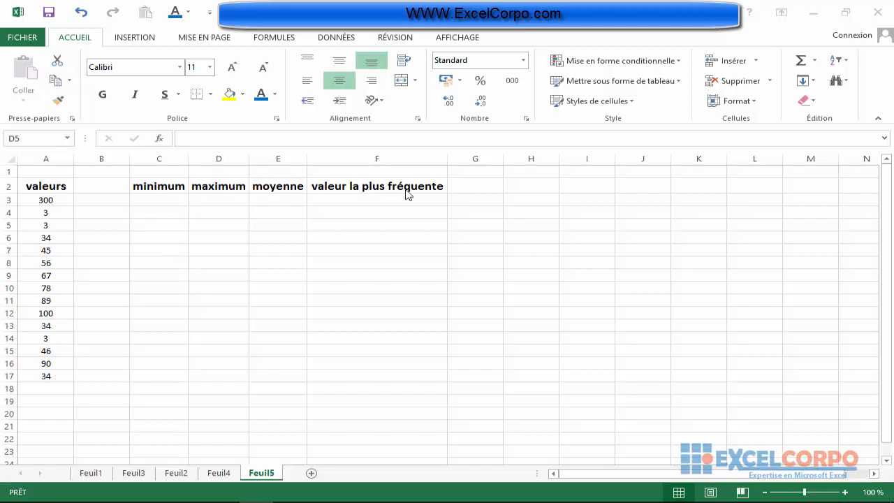
# Calculate the minimum of the values A3:A17 in cell C3 with the MIN function
pyautogui.click(144, 198)
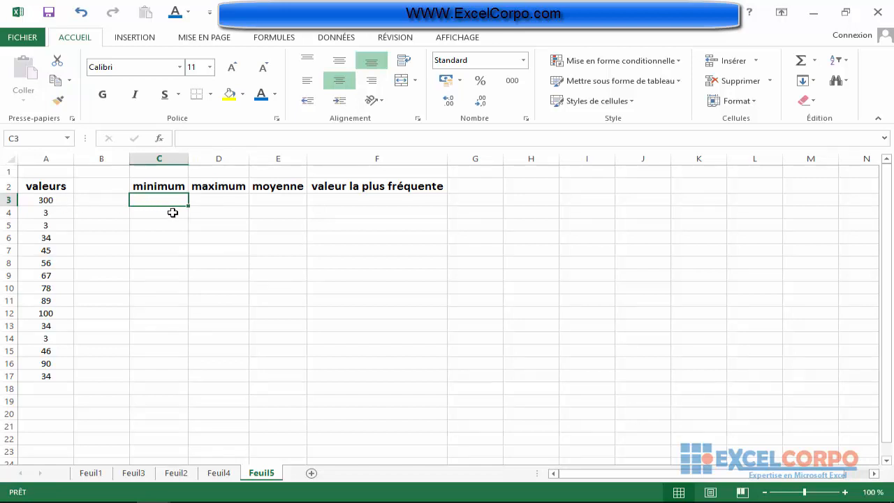
pyautogui.write('=min')
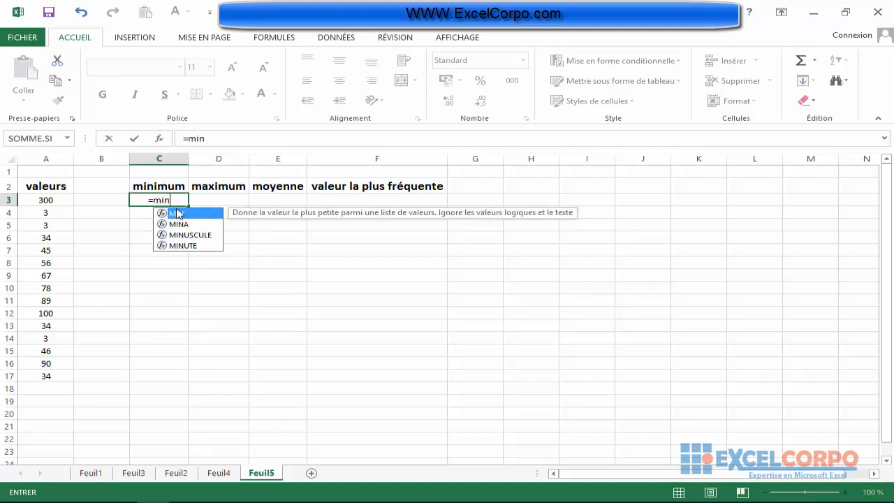
pyautogui.doubleClick(175, 212)
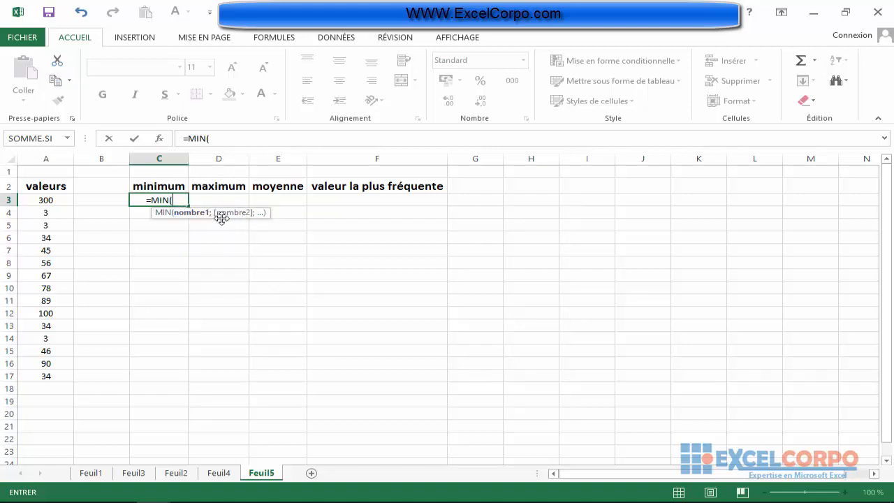
pyautogui.moveTo(55, 199); pyautogui.dragTo(42, 374)
pyautogui.press('Return')
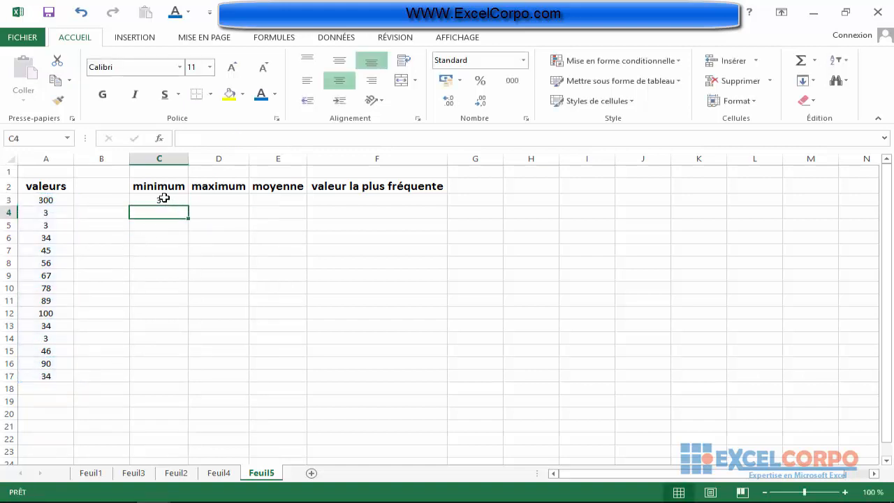
# Calculate the maximum of the values A3:A17 in cell D3 with the MAX function
pyautogui.click(205, 200)
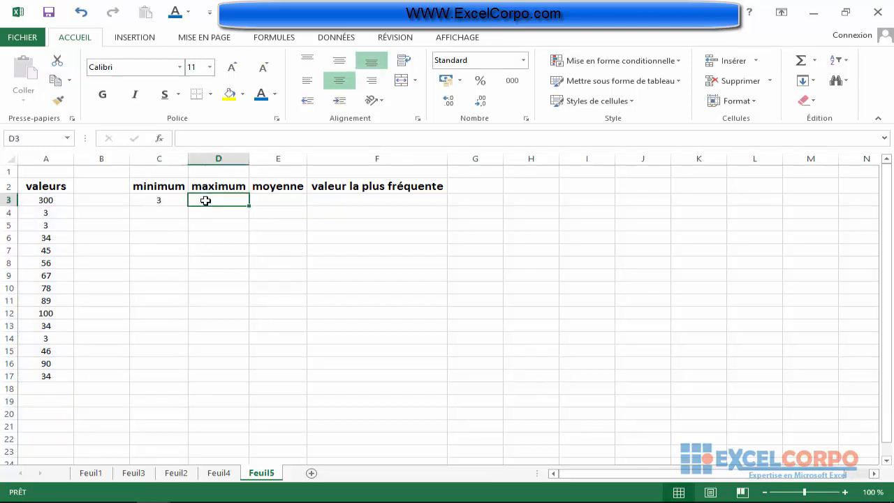
pyautogui.write('=')
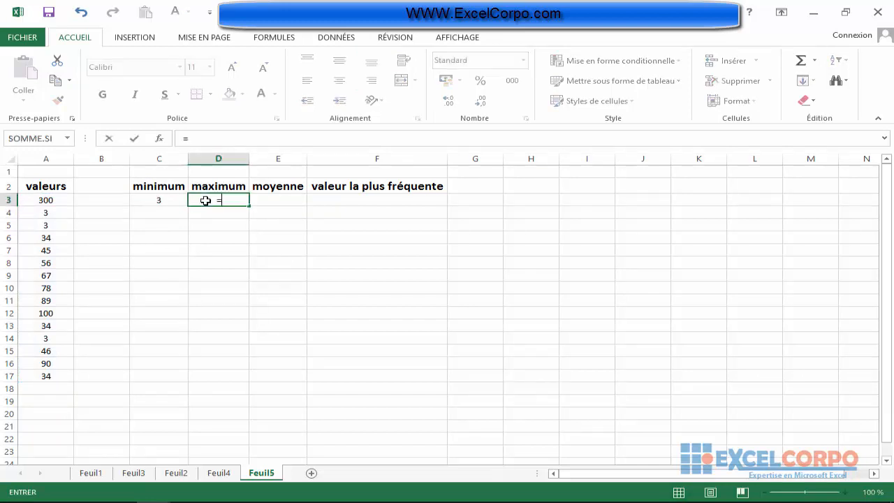
pyautogui.write('max')
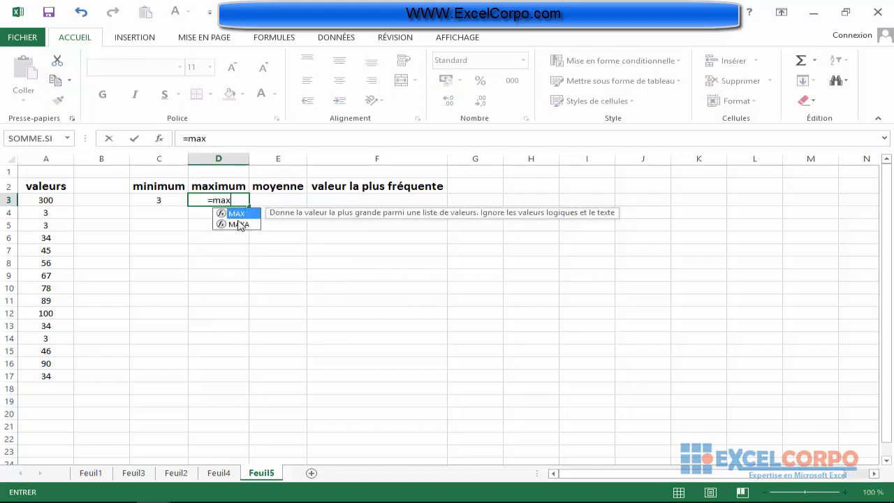
pyautogui.doubleClick(234, 213)
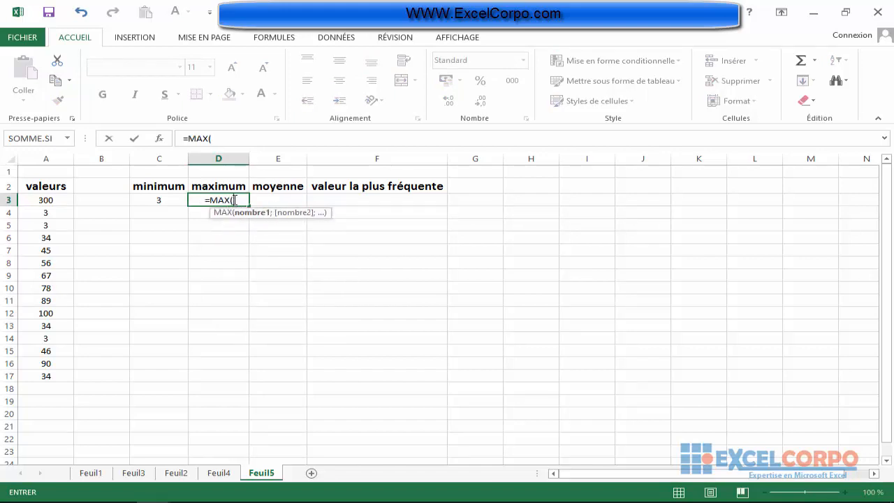
pyautogui.moveTo(50, 200); pyautogui.dragTo(30, 371)
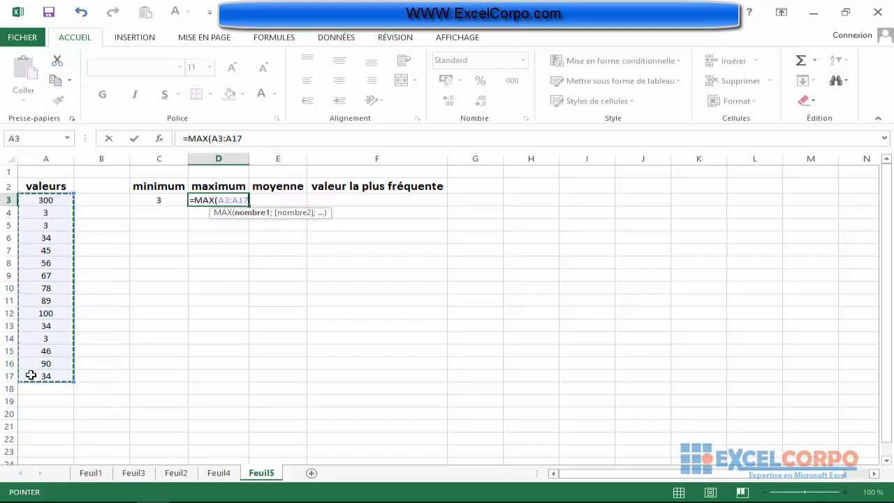
pyautogui.press('Return')
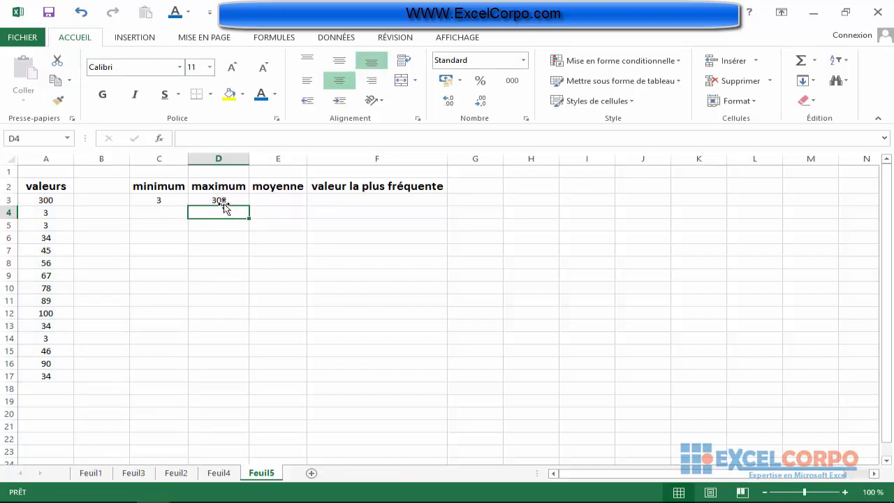
# Calculate the average of the values A3:A17 in cell E3 with the MOYENNE function
pyautogui.click(273, 200)
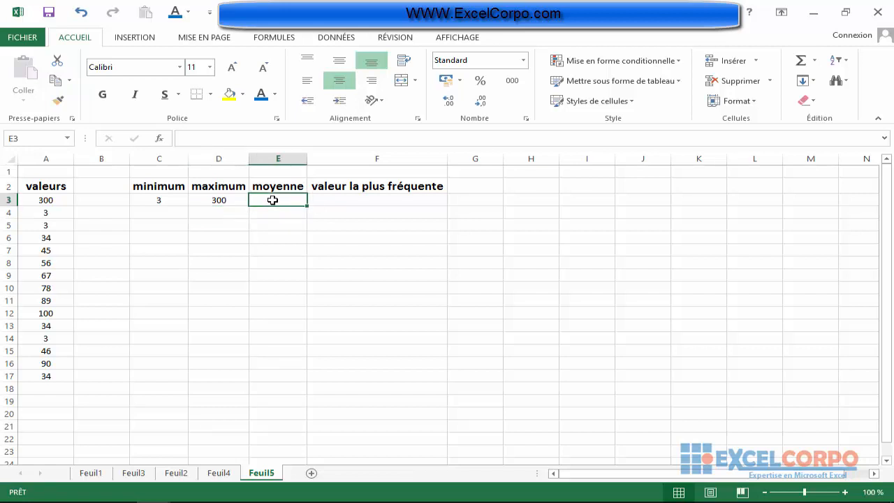
pyautogui.write('=m')
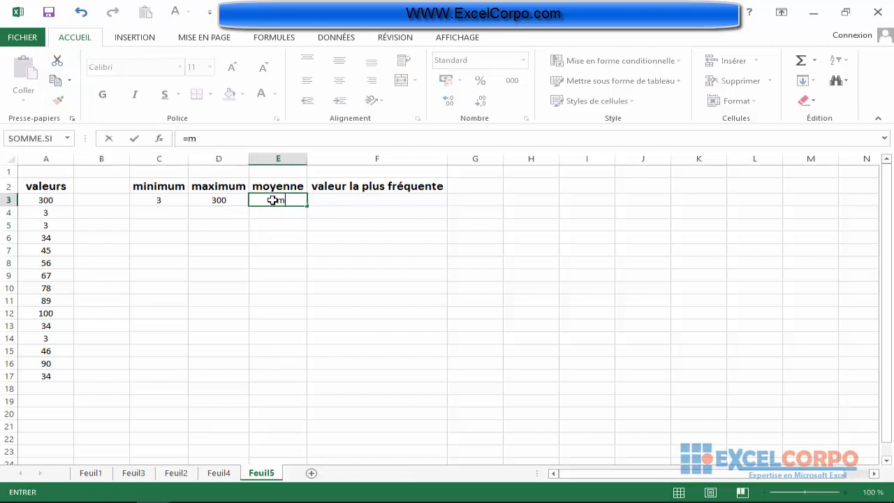
pyautogui.write('oy')
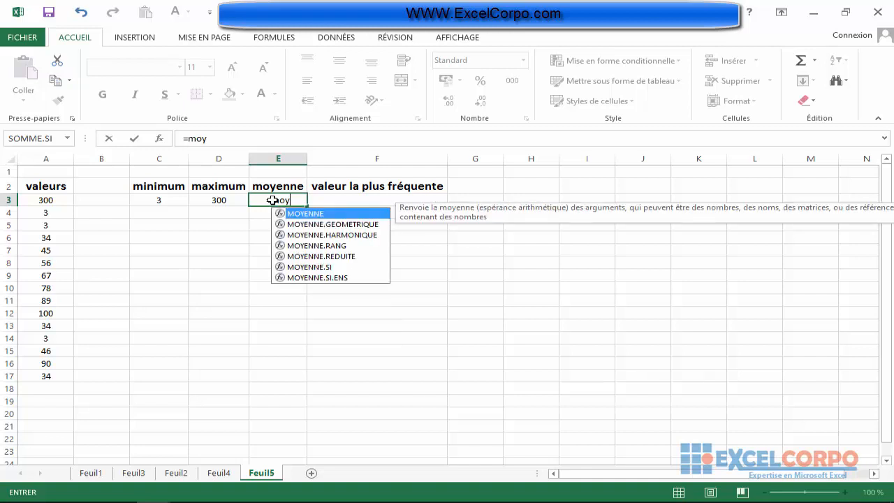
pyautogui.doubleClick(305, 214)
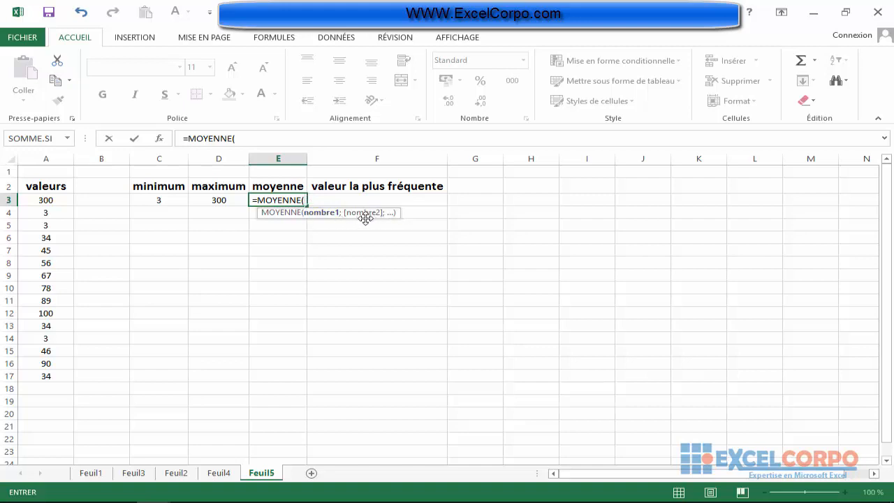
pyautogui.moveTo(59, 200); pyautogui.dragTo(40, 377)
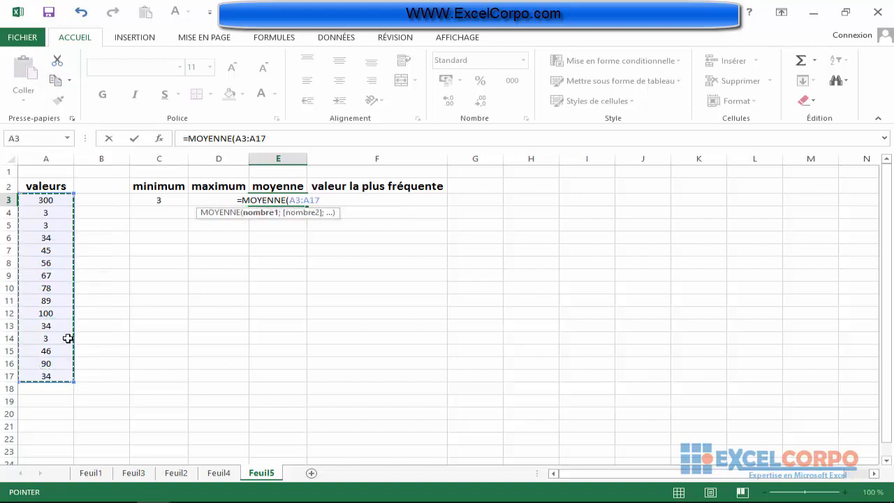
pyautogui.press('Return')
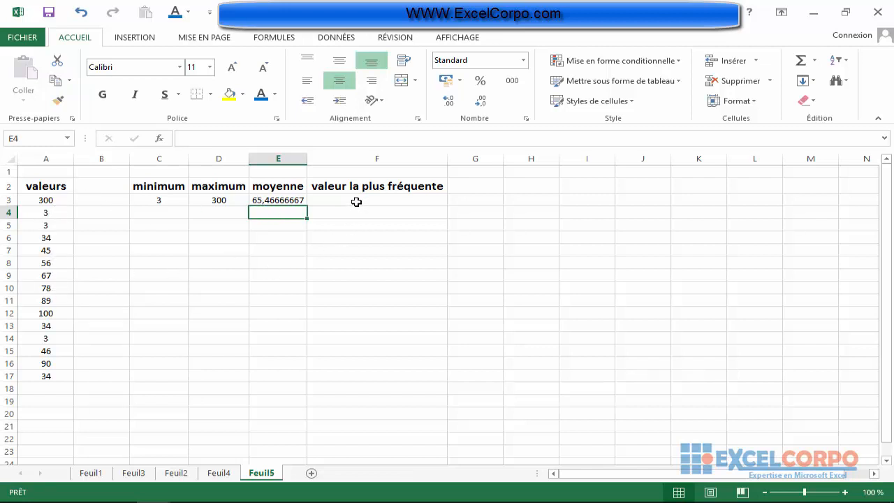
# Find the most frequent value of A3:A17 in cell F3 with the MODE.SIMPLE function
pyautogui.click(356, 201)
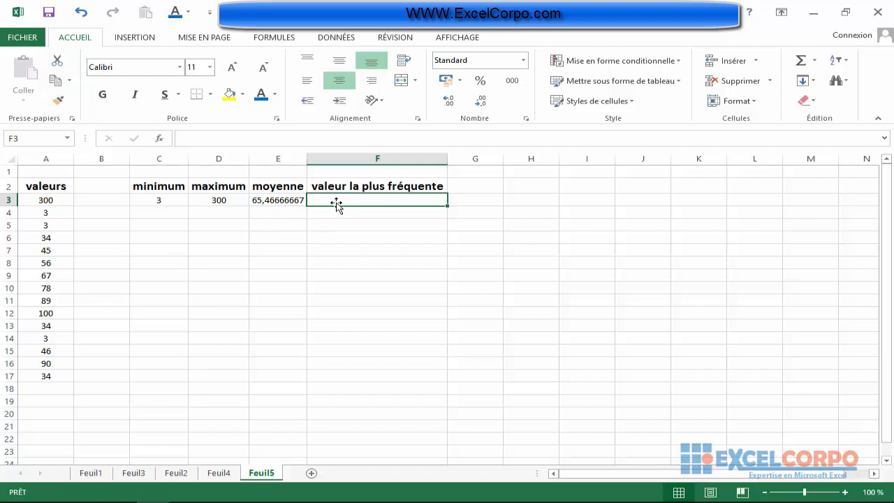
pyautogui.write('=')
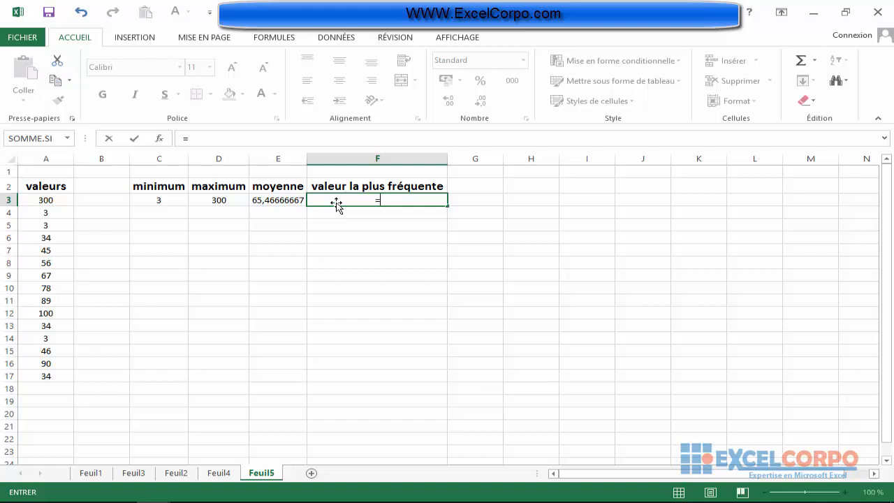
pyautogui.write('mode')
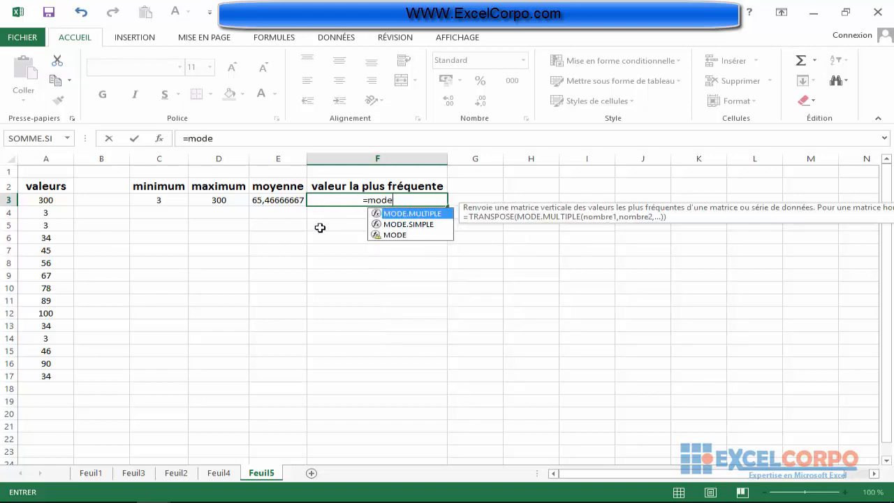
pyautogui.doubleClick(425, 224)
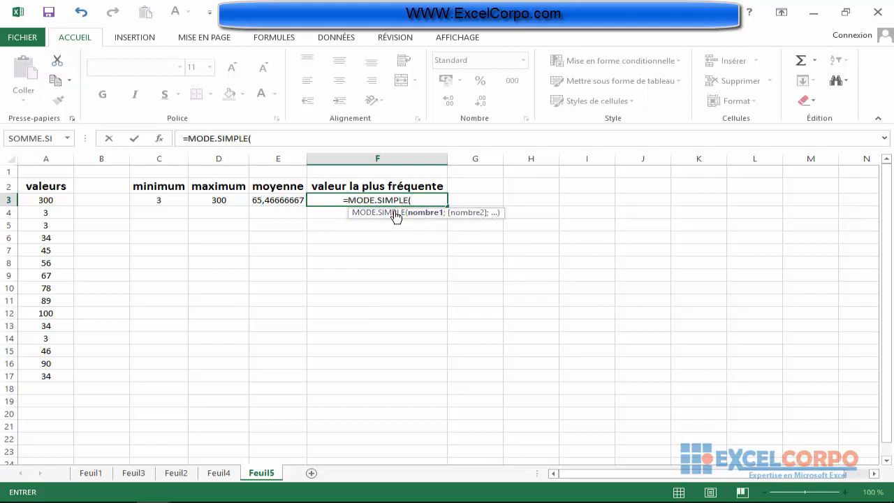
pyautogui.click(44, 201)
pyautogui.moveTo(42, 211); pyautogui.dragTo(44, 377)
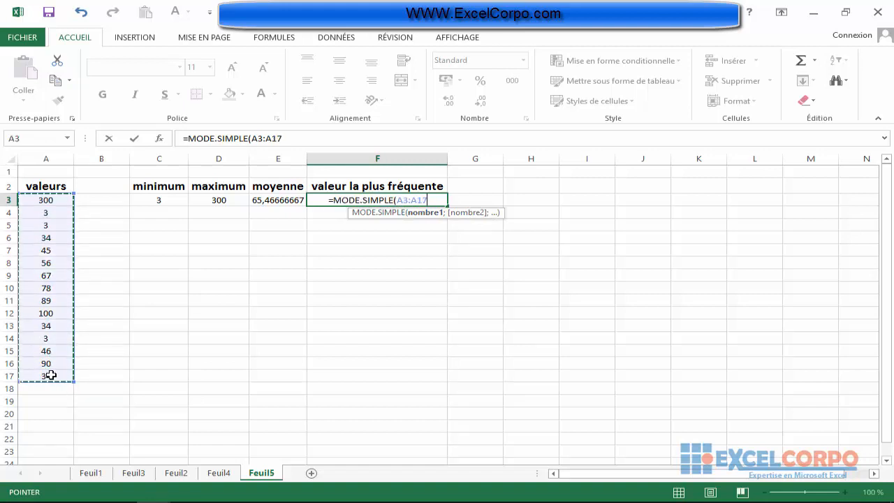
pyautogui.press('Return')
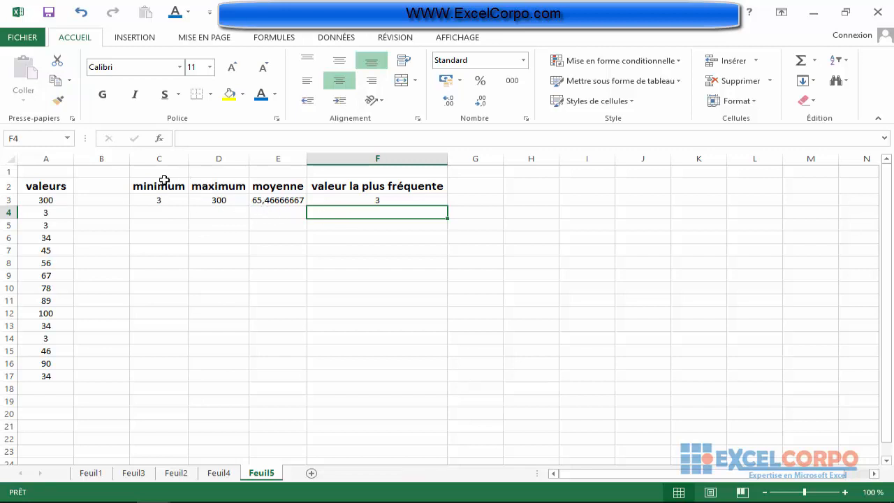
# Replace the first entry of the valeurs column, cell A3, with 500
pyautogui.click(50, 201)
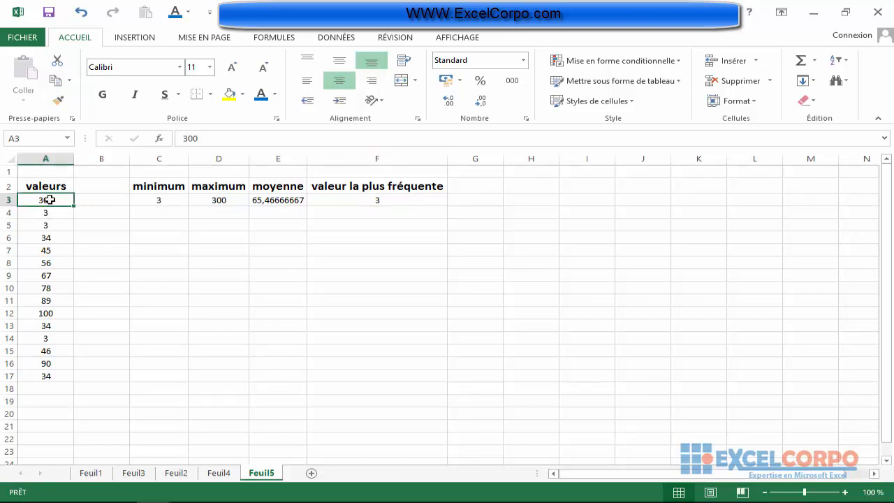
pyautogui.write('(àà')
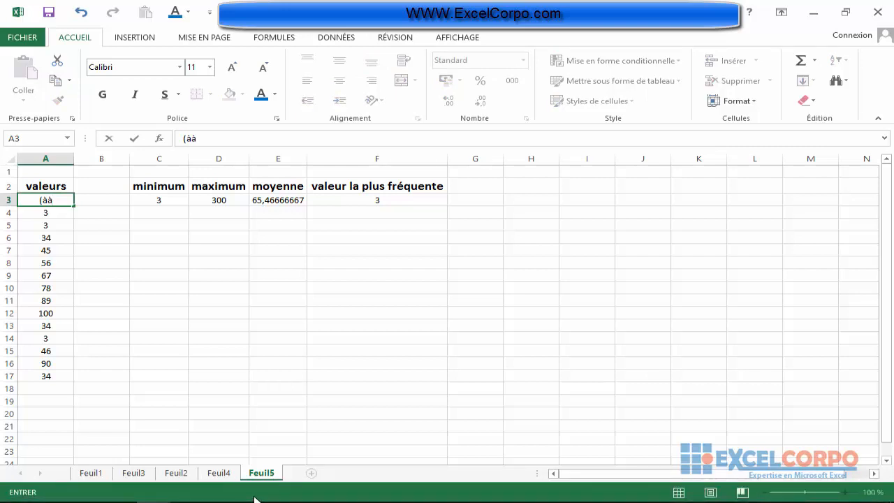
pyautogui.press('BackSpace')
pyautogui.write('500')
pyautogui.press('Return')
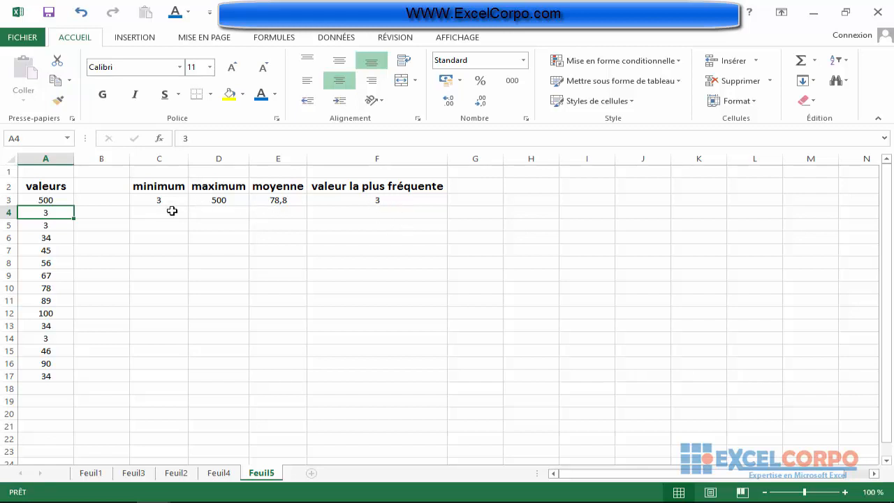
# Replace the third entry of the valeurs column, cell A5, with 344
pyautogui.click(49, 228)
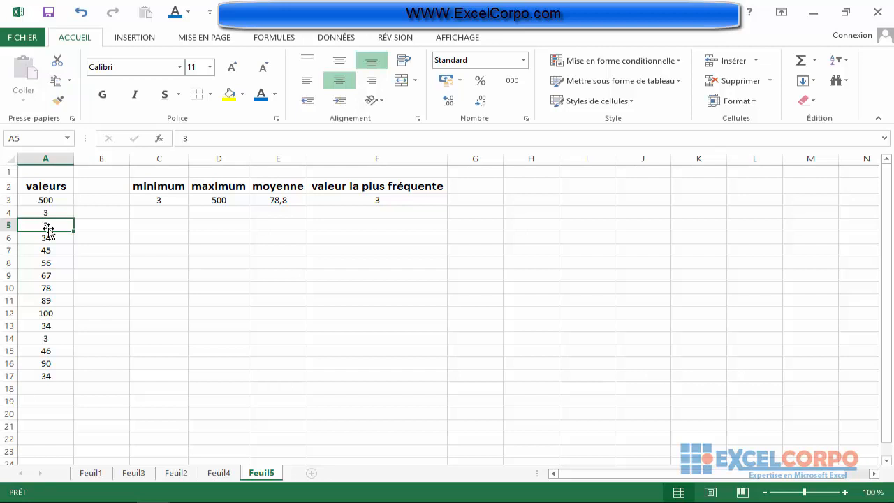
pyautogui.write('344')
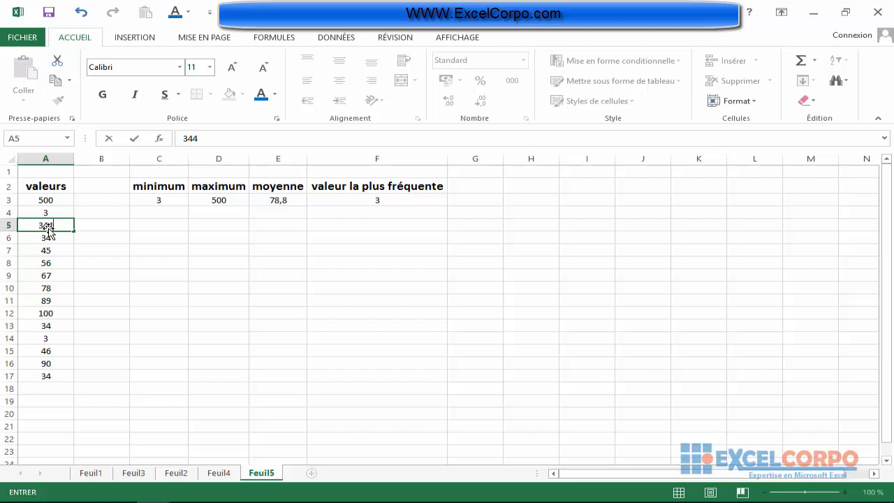
pyautogui.press('Return')
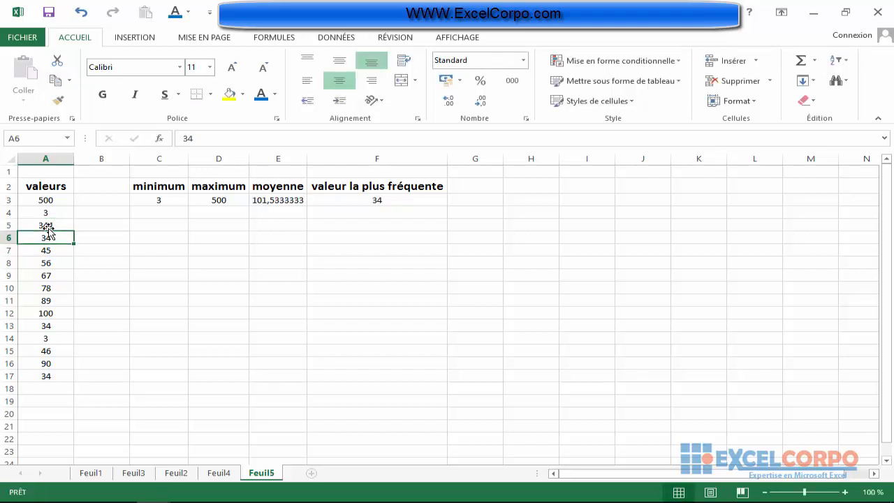